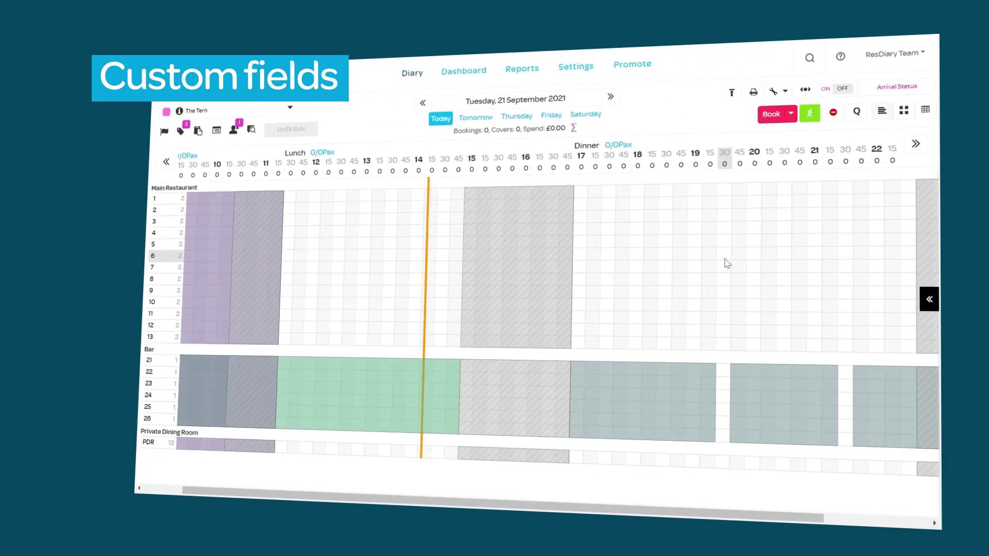
Go to the Custom Fields page in the venue settings
left_click(576, 67)
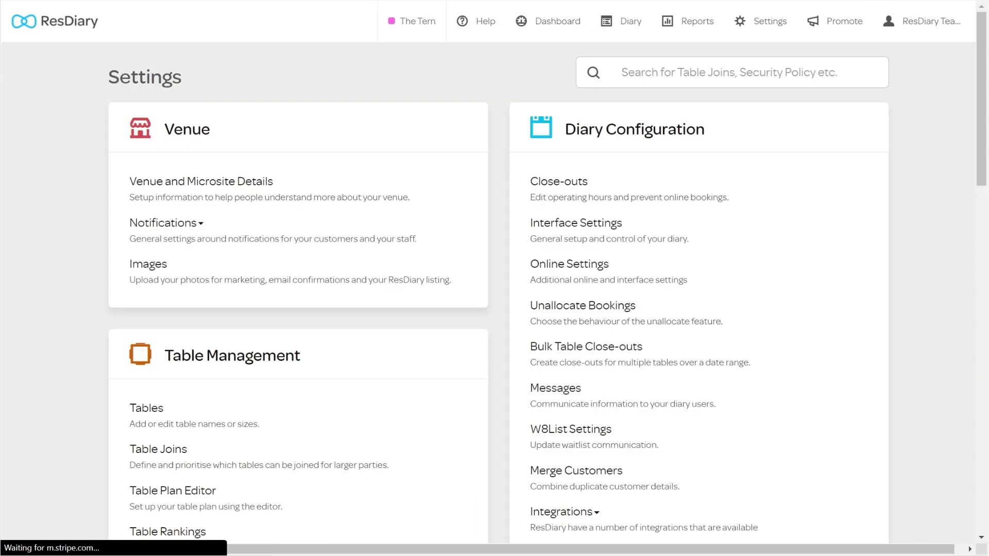
scroll(688, 287, "down", 8)
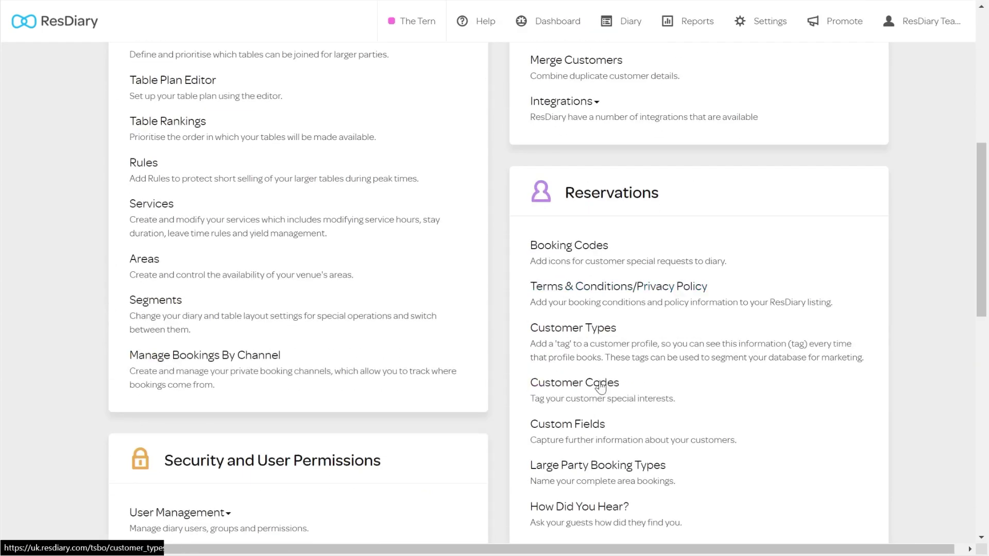
left_click(595, 428)
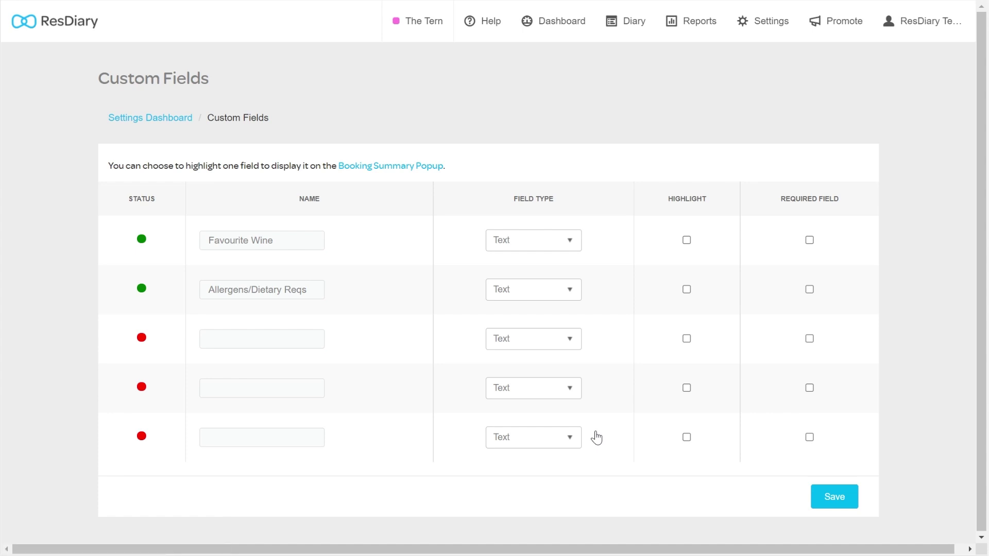
Name the third custom field with the vaccination question as a highlighted, enabled Text field, and save
left_click(262, 339)
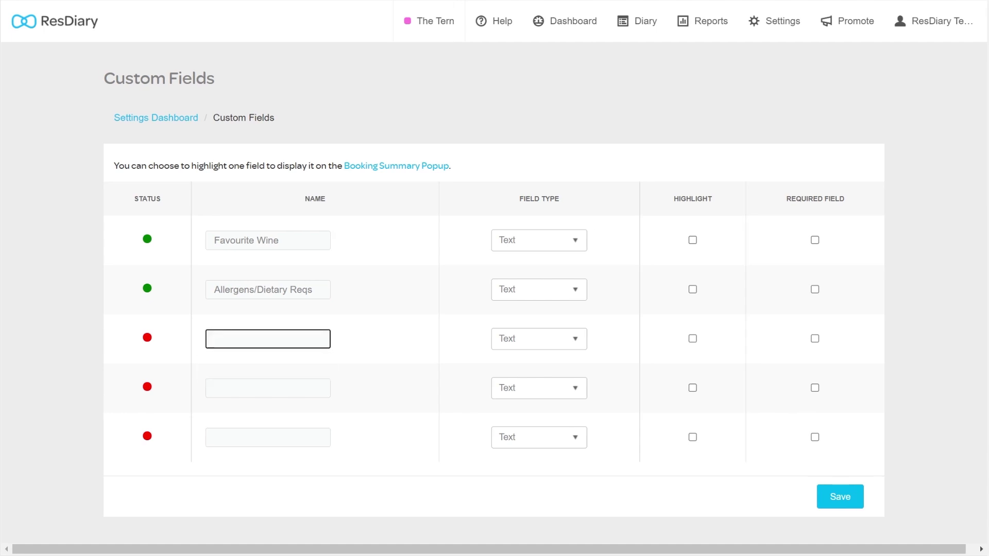
type("Are all members of the party fully vaccinated?")
left_click(355, 340)
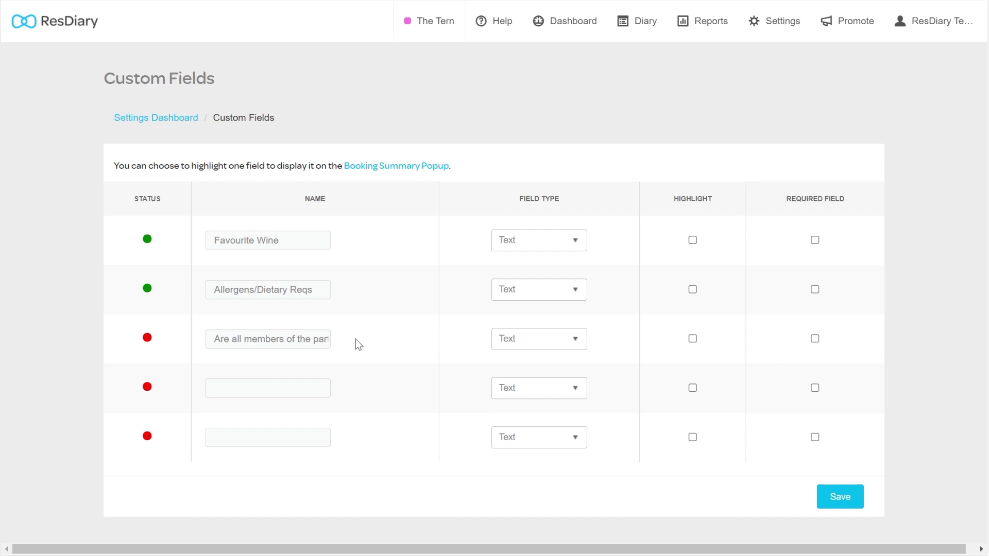
left_click(573, 344)
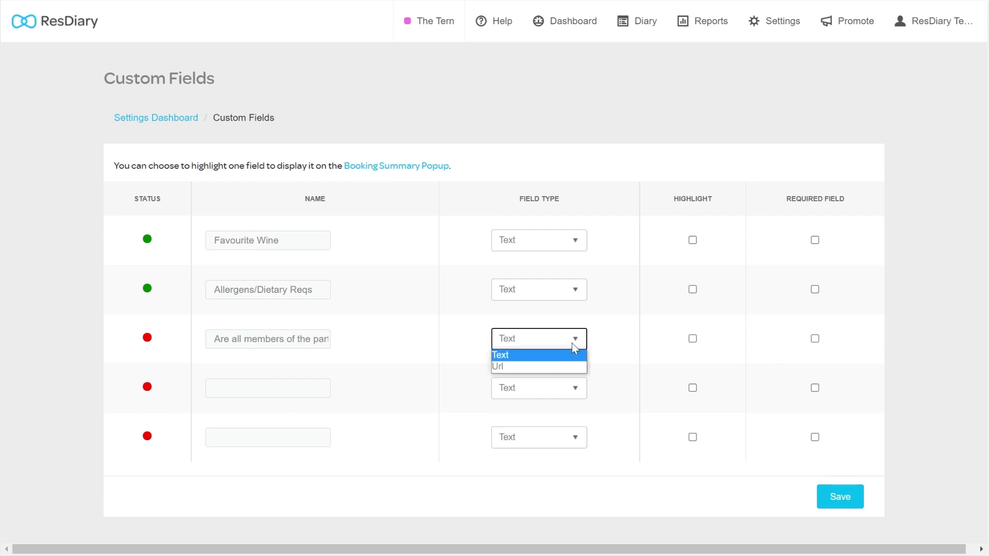
left_click(573, 344)
left_click(692, 340)
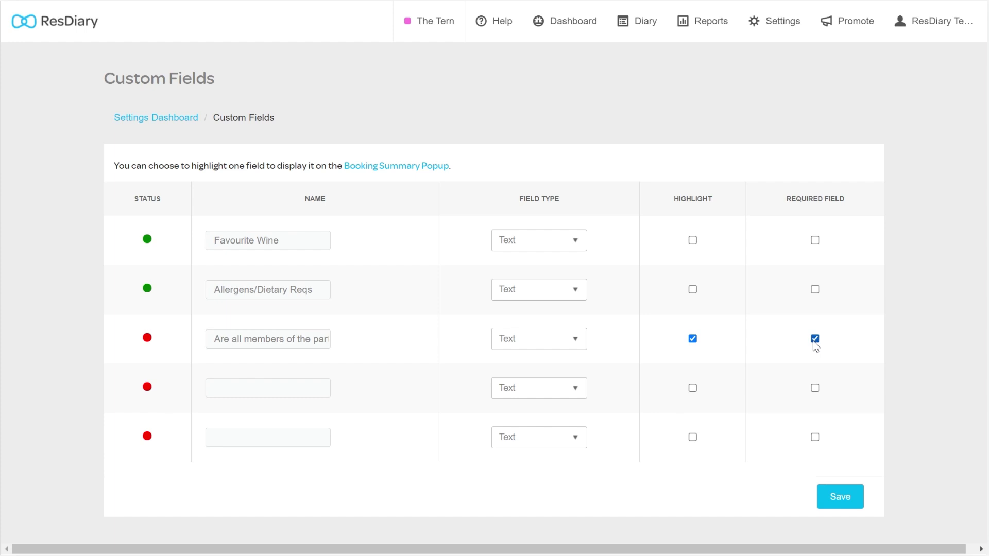
left_click(147, 338)
left_click(837, 503)
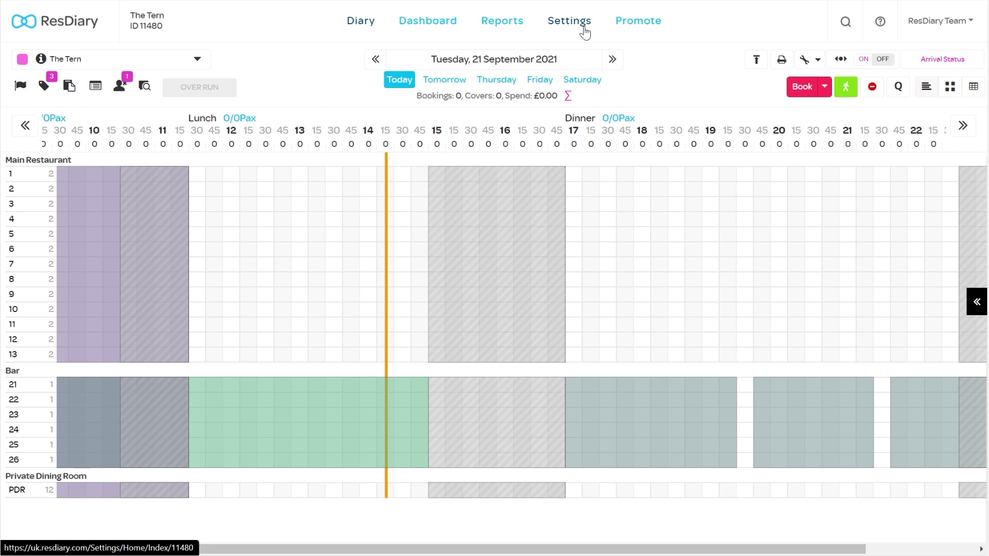
Set Interface Settings' Custom Field to Display to the vaccination question and save
left_click(577, 66)
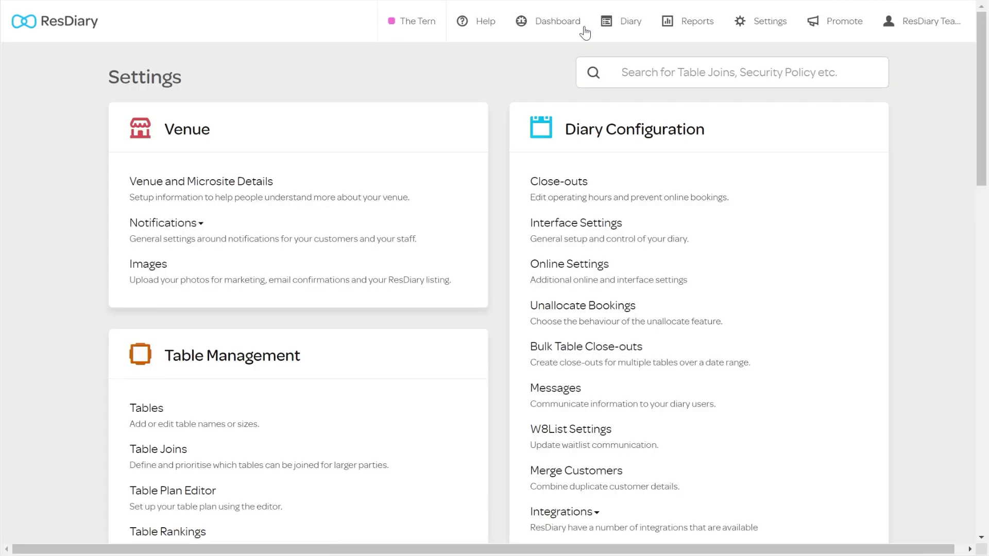
left_click(598, 268)
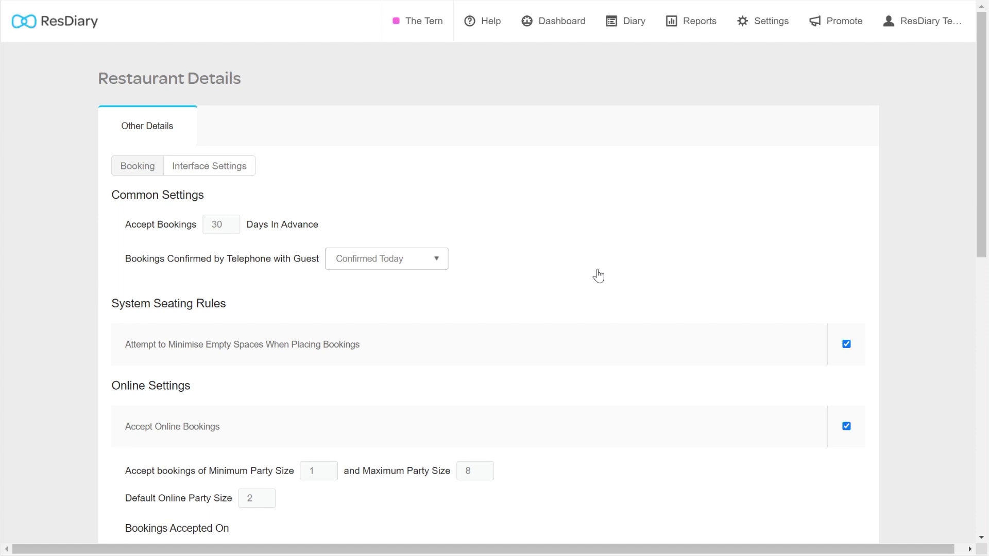
left_click(236, 166)
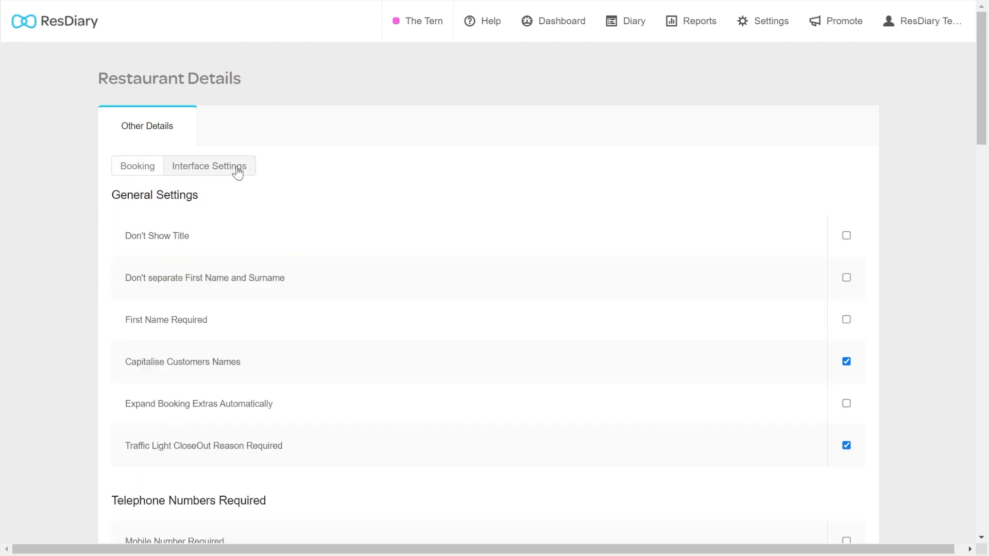
scroll(346, 188, "down", 9)
scroll(346, 187, "down", 10)
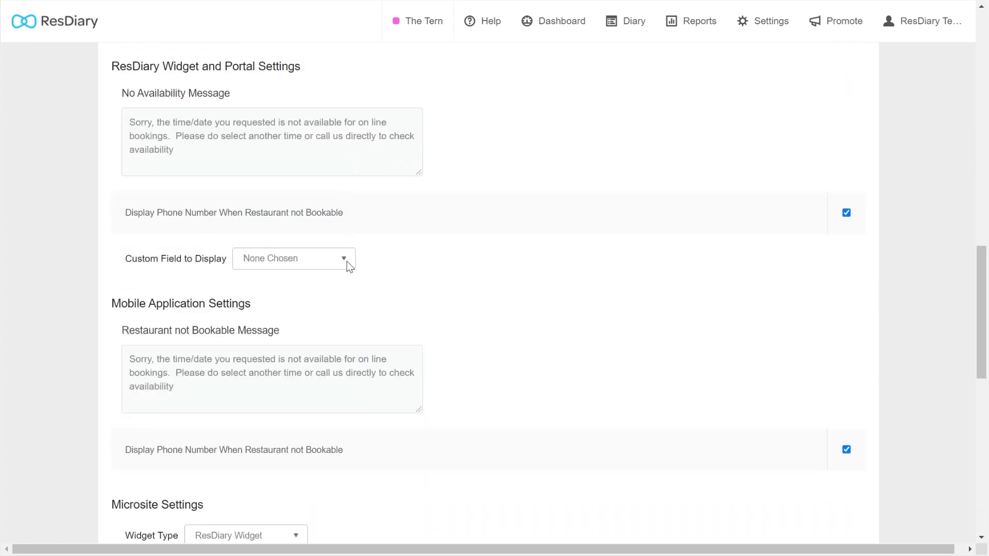
left_click(348, 262)
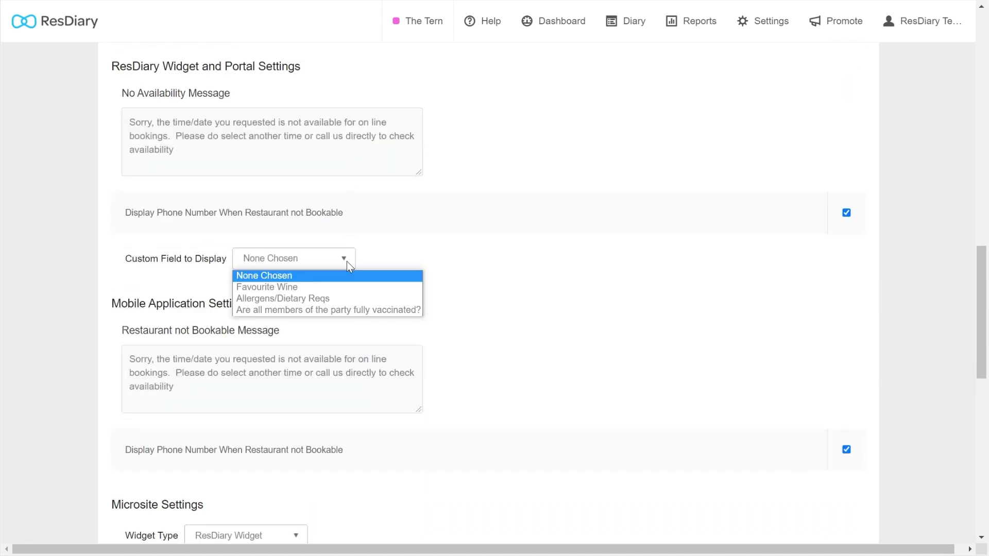
left_click(348, 309)
scroll(347, 308, "down", 12)
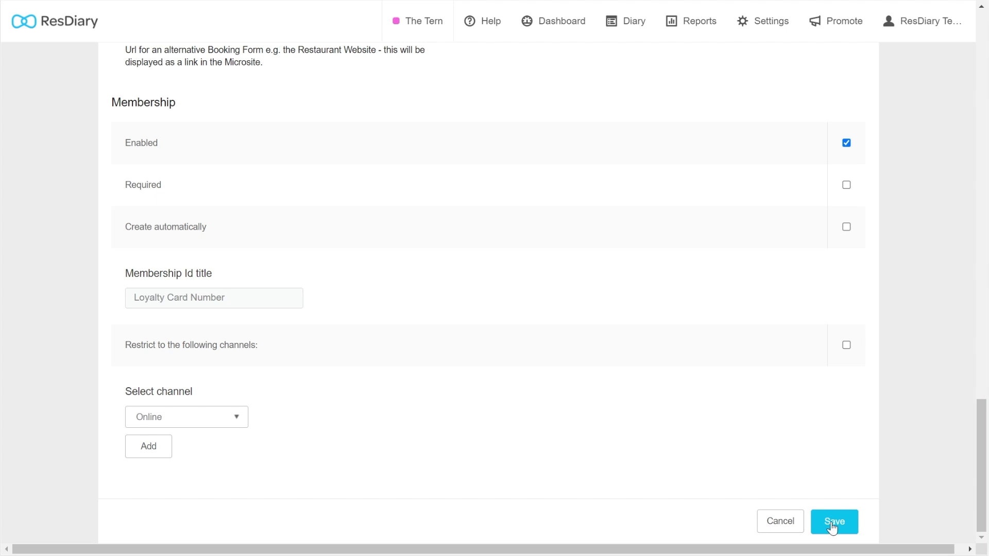
left_click(832, 522)
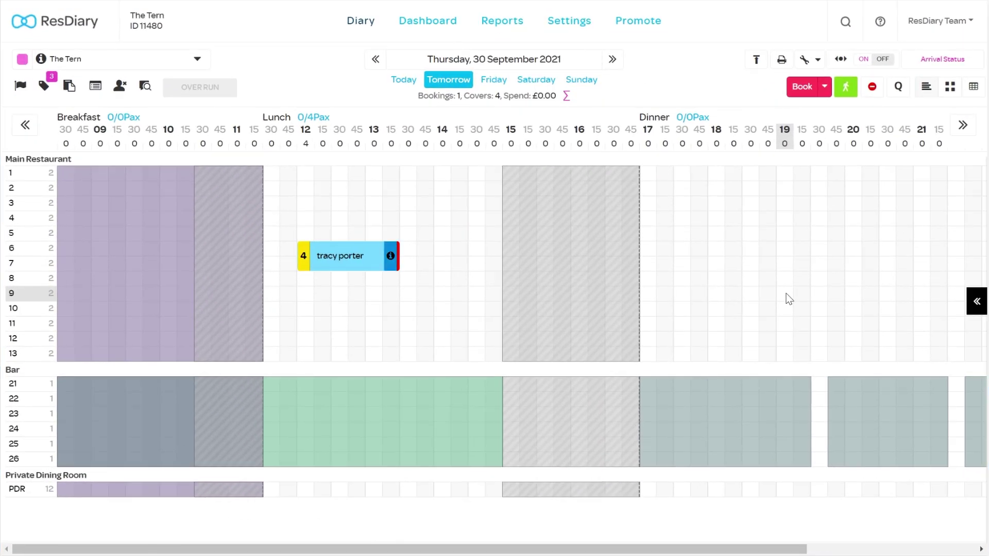
Enter 'yes' for the fully-vaccinated question in the booking's diner detail fields
left_click(370, 255)
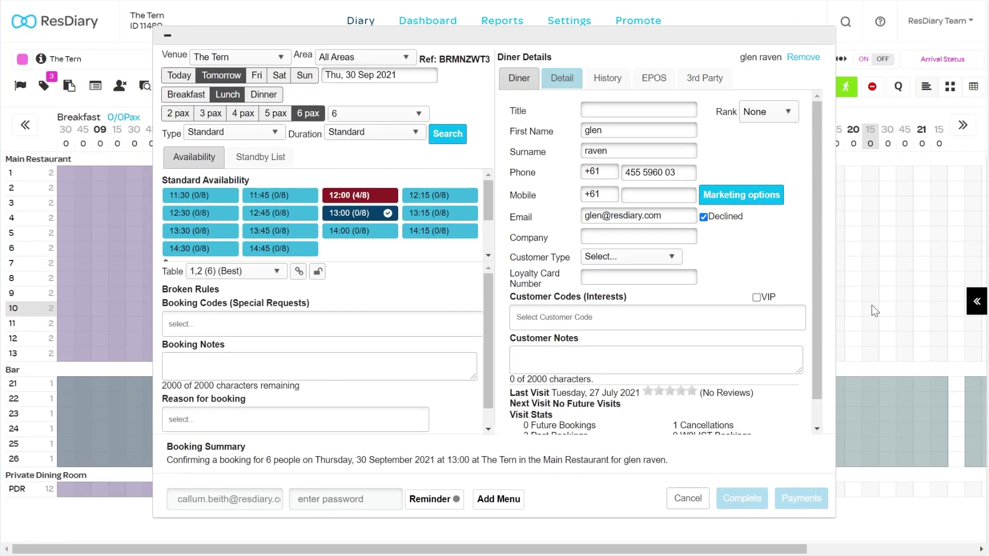
left_click(562, 79)
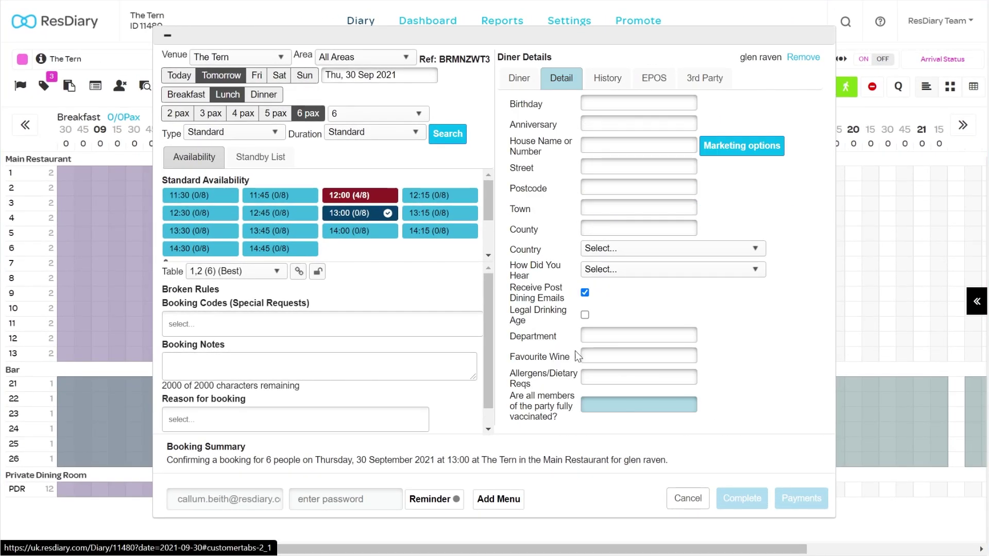
left_click(601, 404)
type("yes")
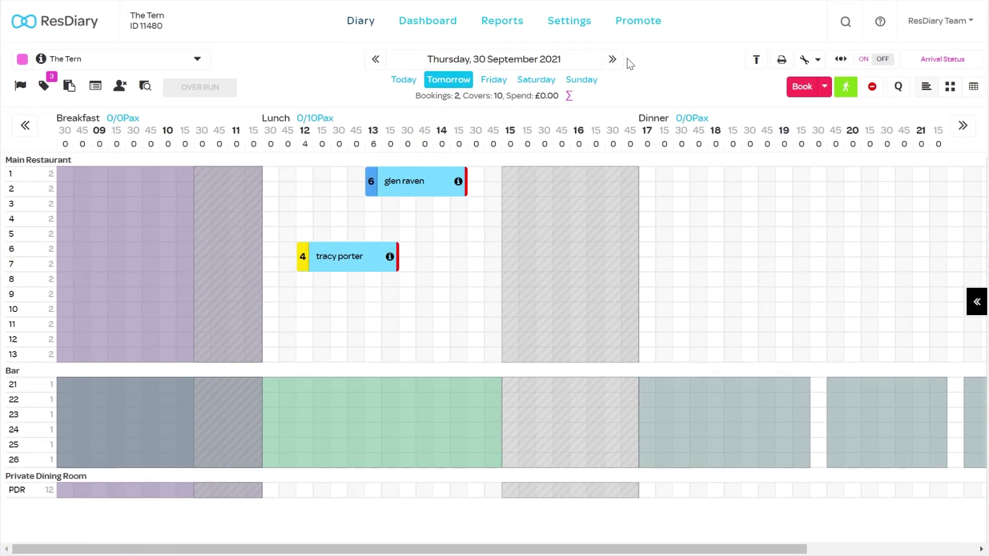
Create a 'vaccine' booking code with symbol 9 and tag the 12:30 booking with it
left_click(577, 34)
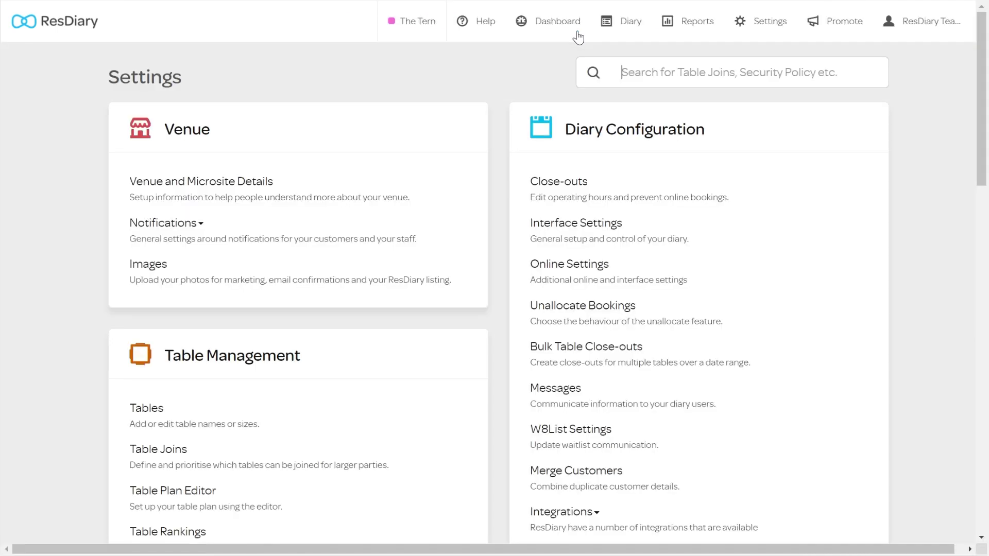
scroll(570, 153, "down", 8)
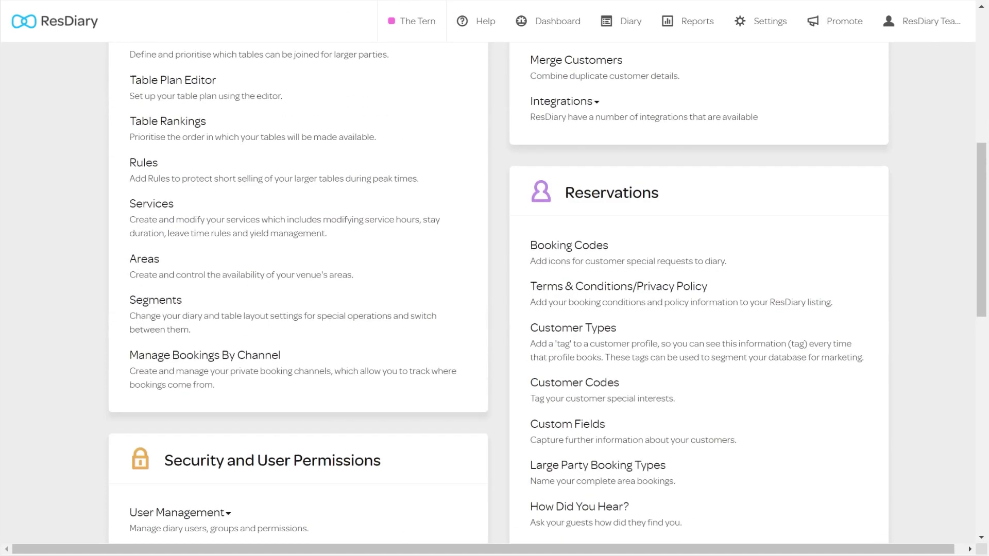
left_click(567, 248)
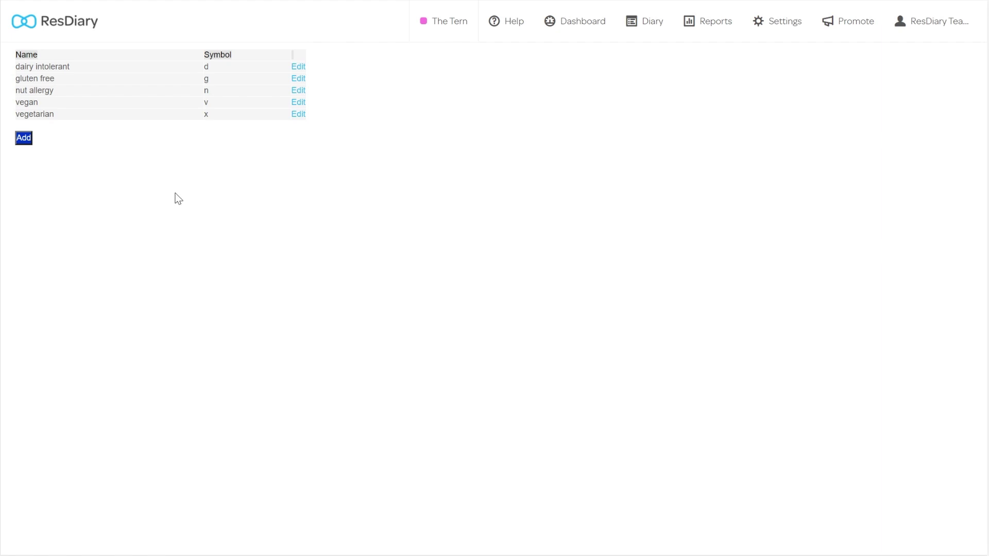
left_click(24, 140)
type("vaccine")
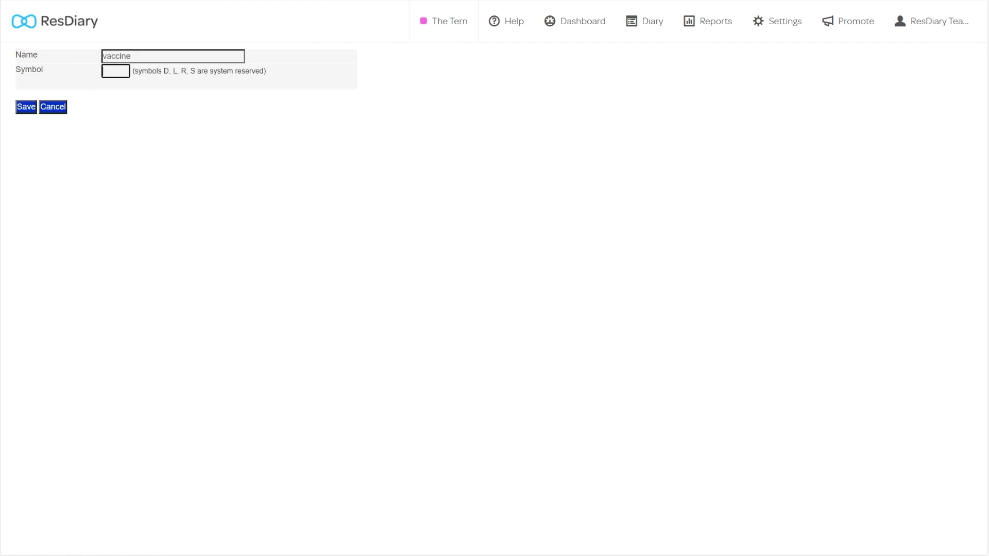
type("9")
left_click(28, 107)
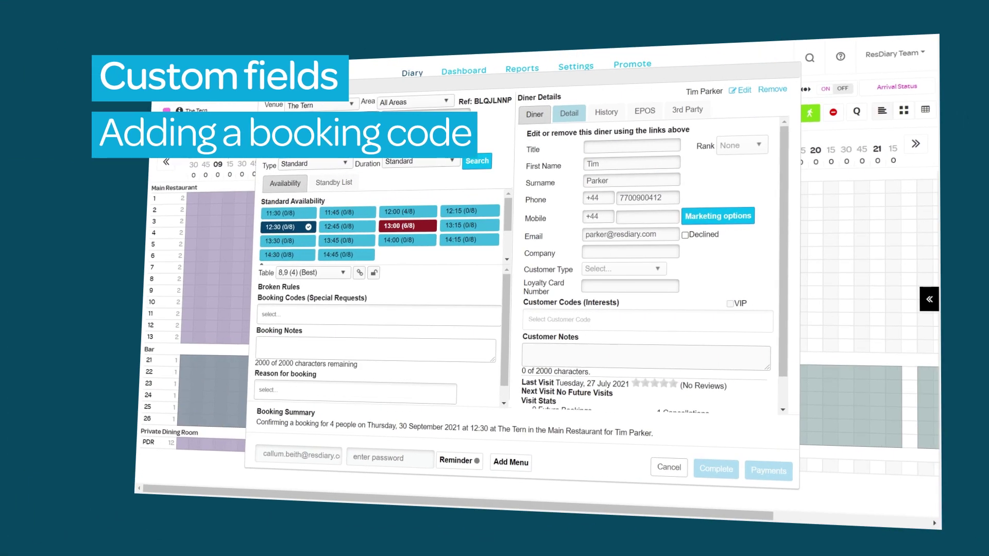
left_click(372, 324)
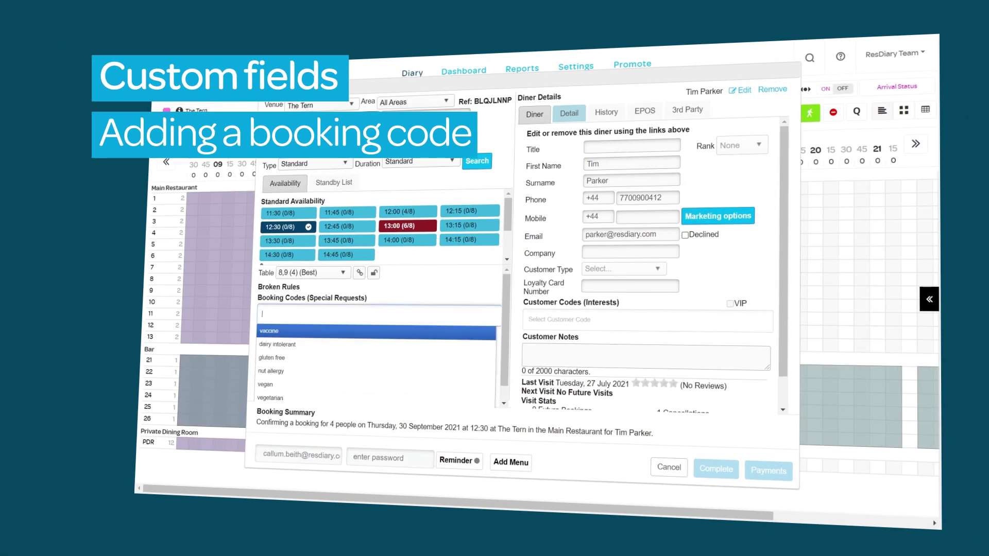
left_click(335, 332)
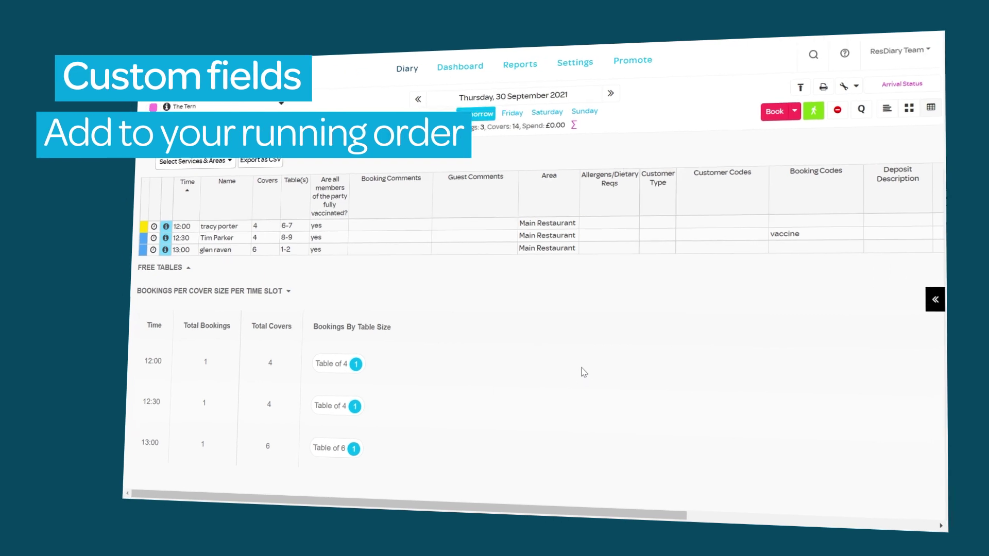
Tick the fully-vaccinated question in running order columns, drag it below Table Numbers, and save
left_click(502, 22)
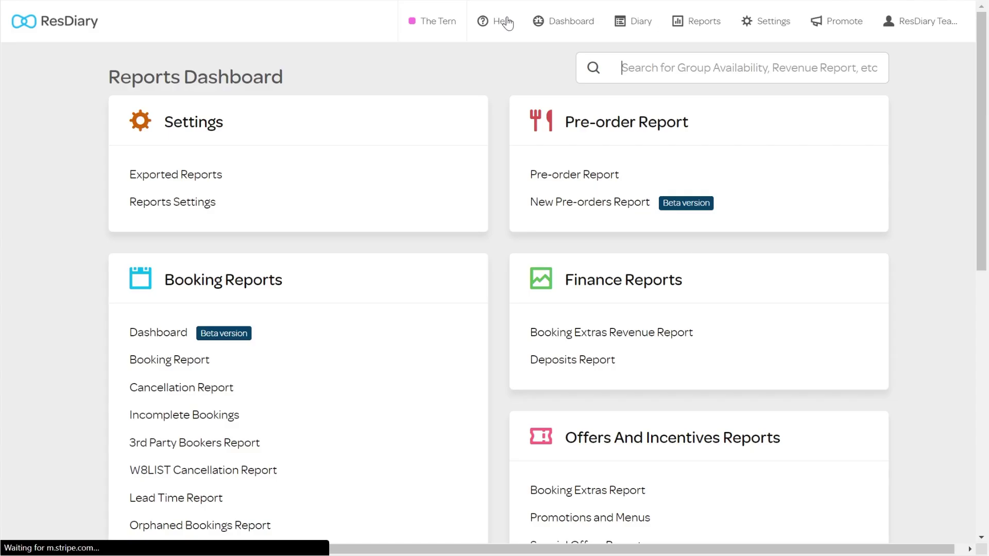
left_click(157, 204)
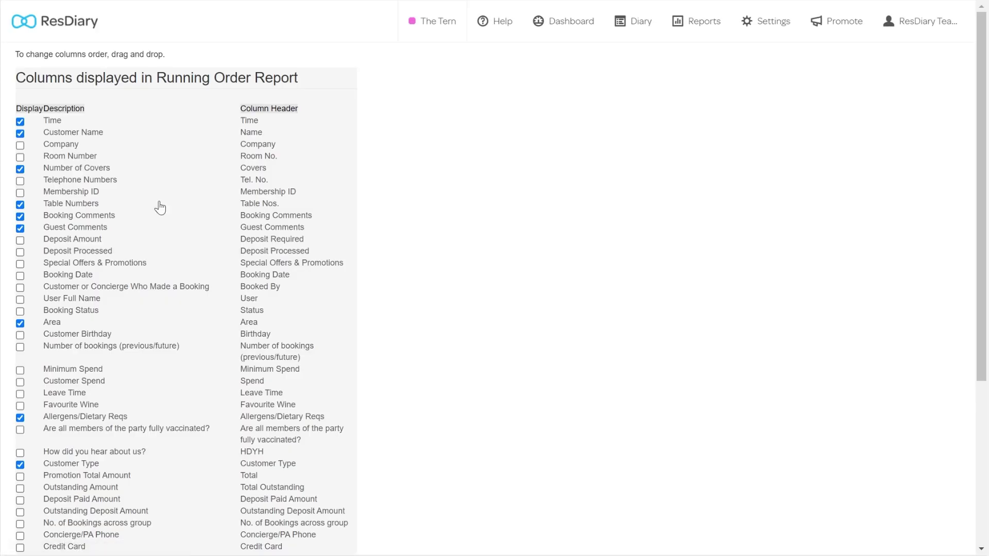
scroll(161, 207, "down", 5)
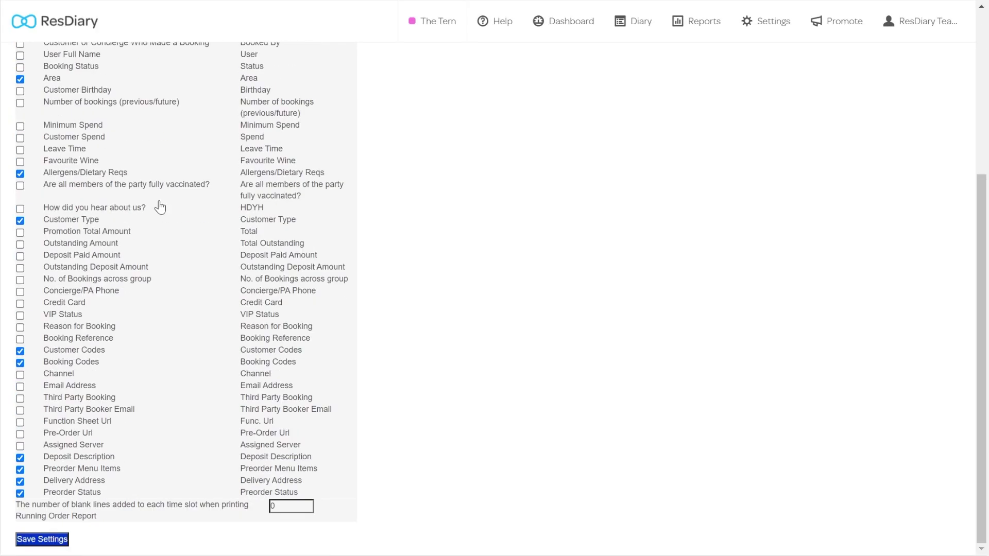
left_click(21, 187)
scroll(31, 226, "up", 4)
left_click_drag(86, 393, 61, 176)
scroll(61, 176, "down", 4)
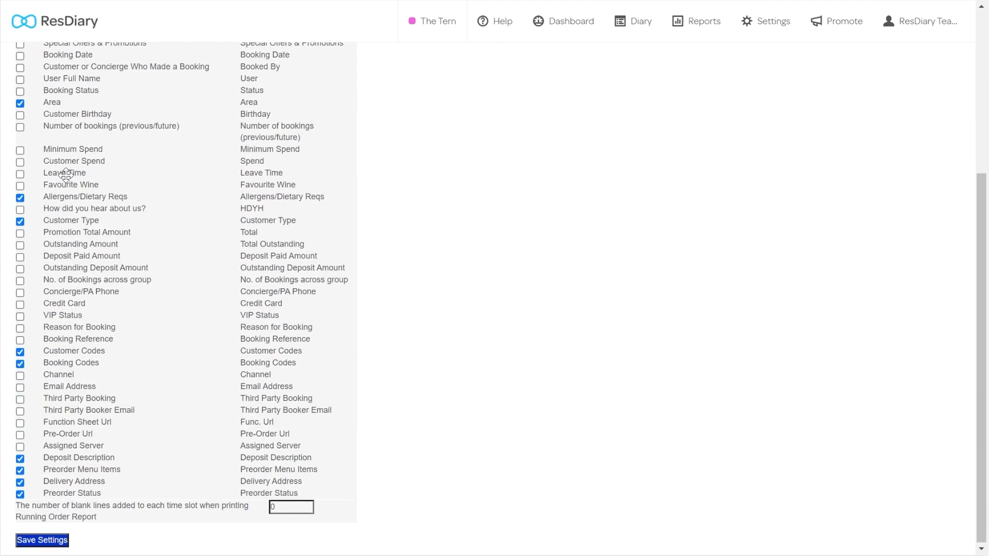
left_click(42, 539)
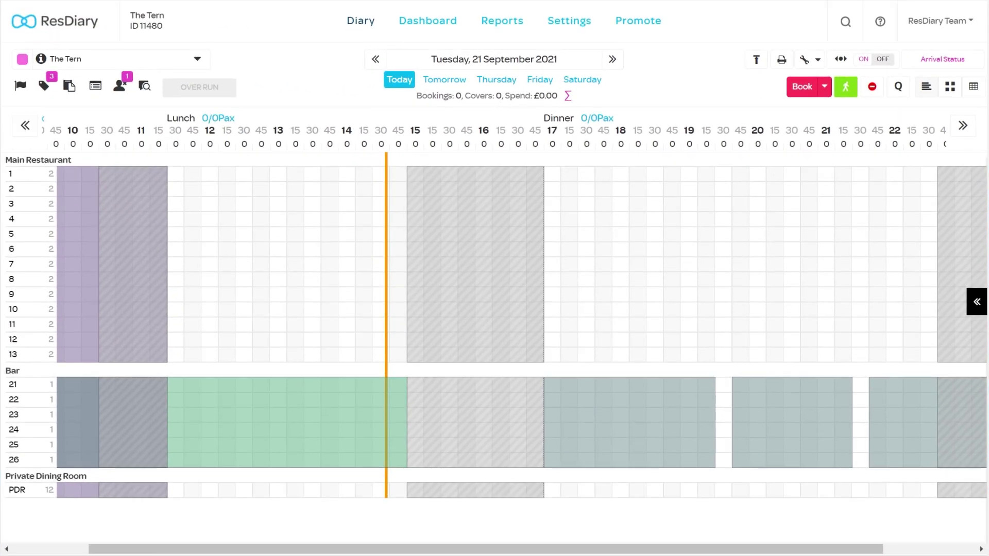
Open the Booking Details report's column editor and scroll the Columns list for the vaccination field
left_click(522, 69)
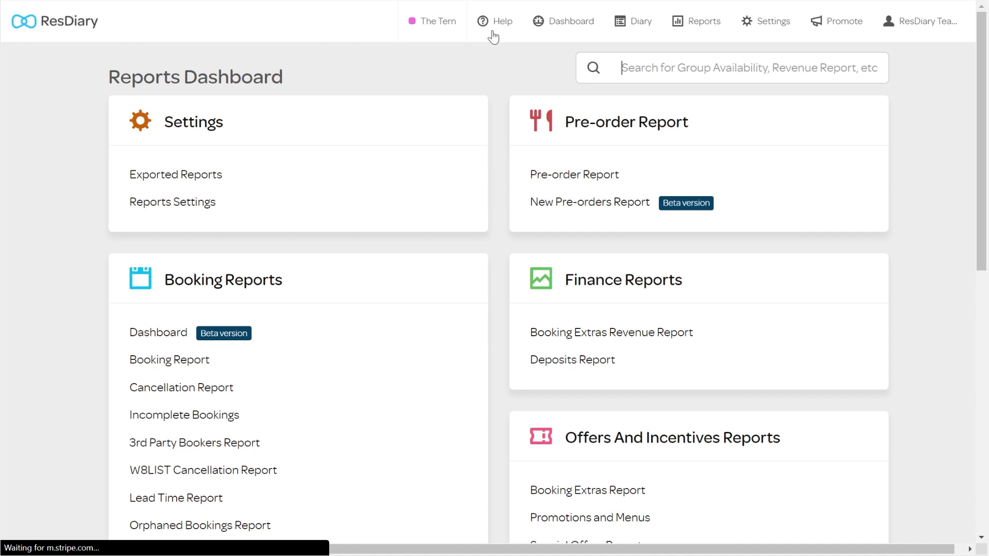
left_click(169, 360)
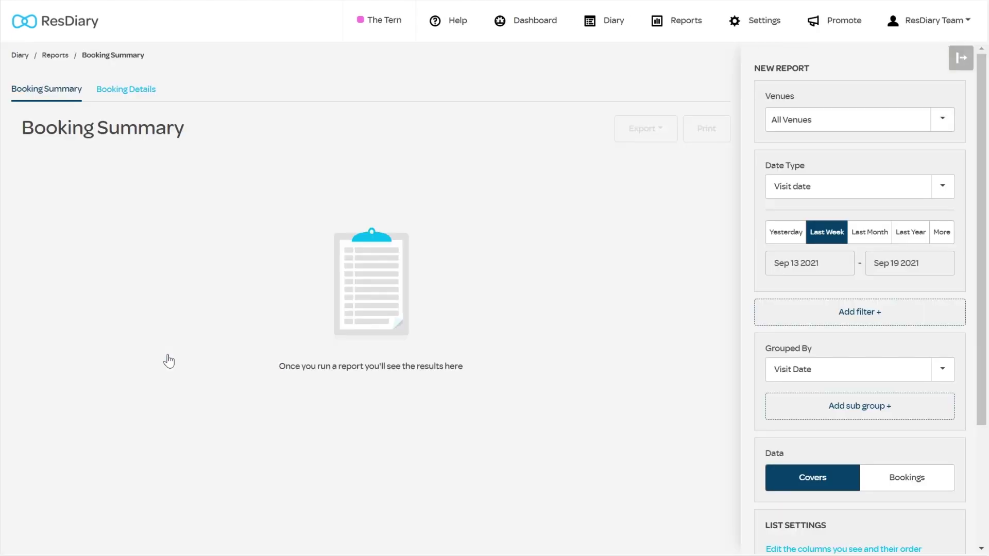
left_click(123, 97)
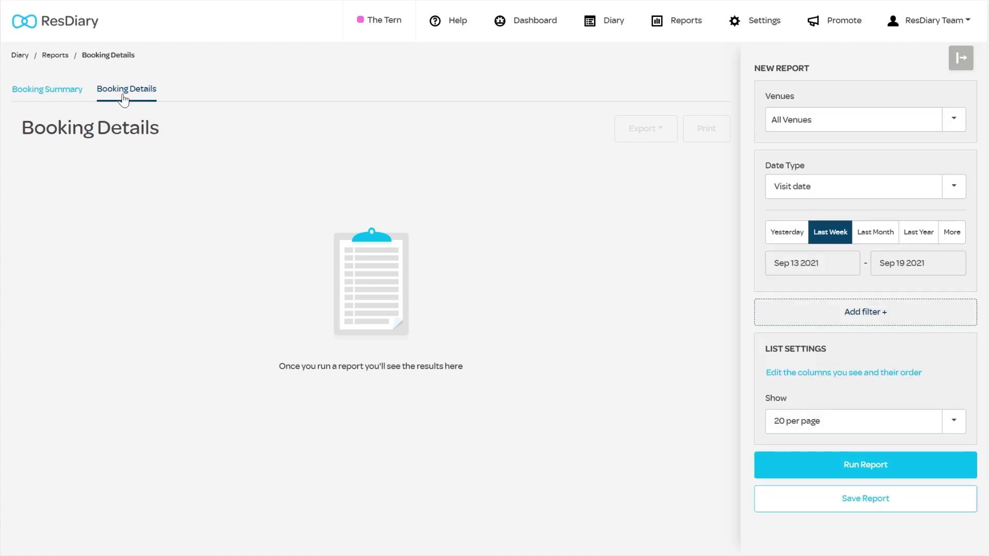
left_click(845, 373)
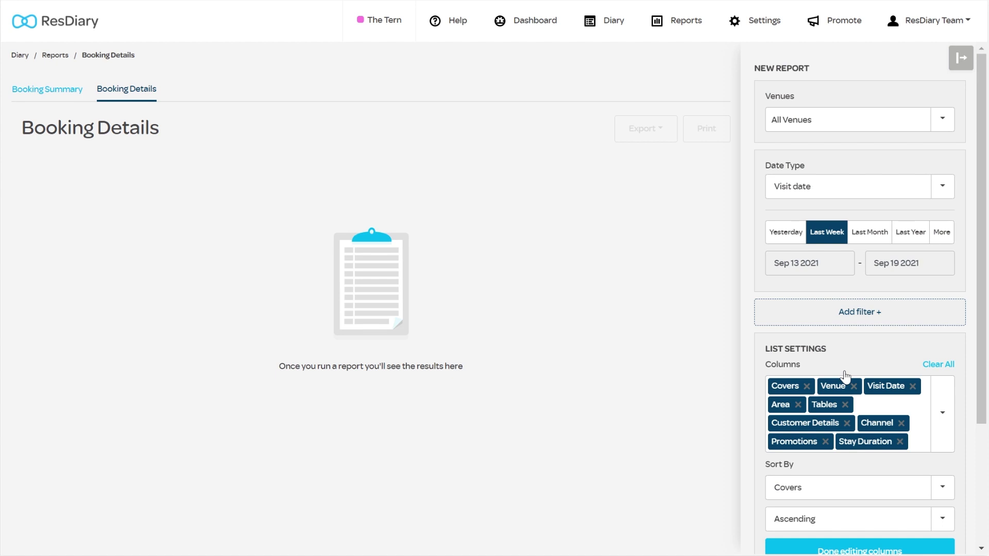
left_click(951, 412)
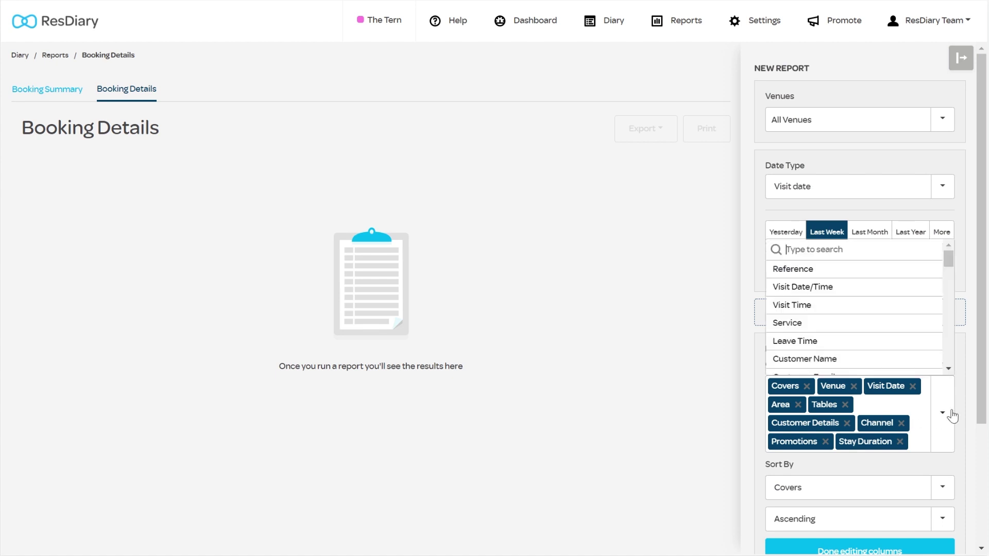
scroll(907, 337, "down", 5)
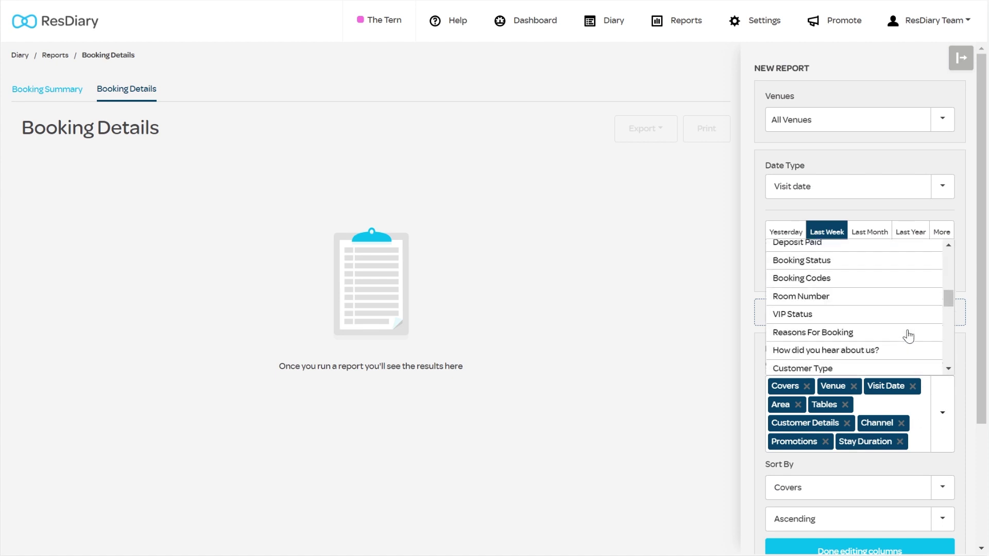
scroll(908, 337, "down", 10)
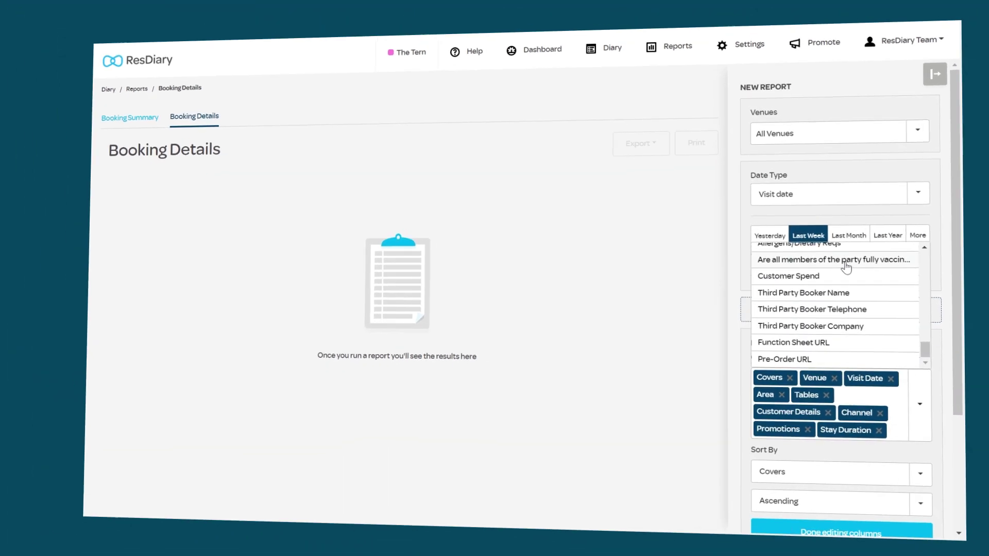
left_click(866, 259)
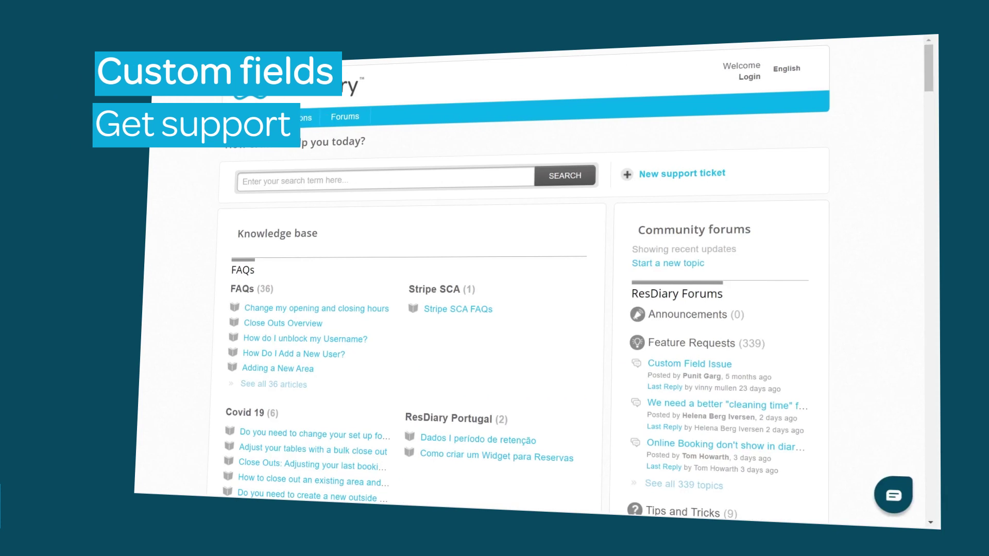